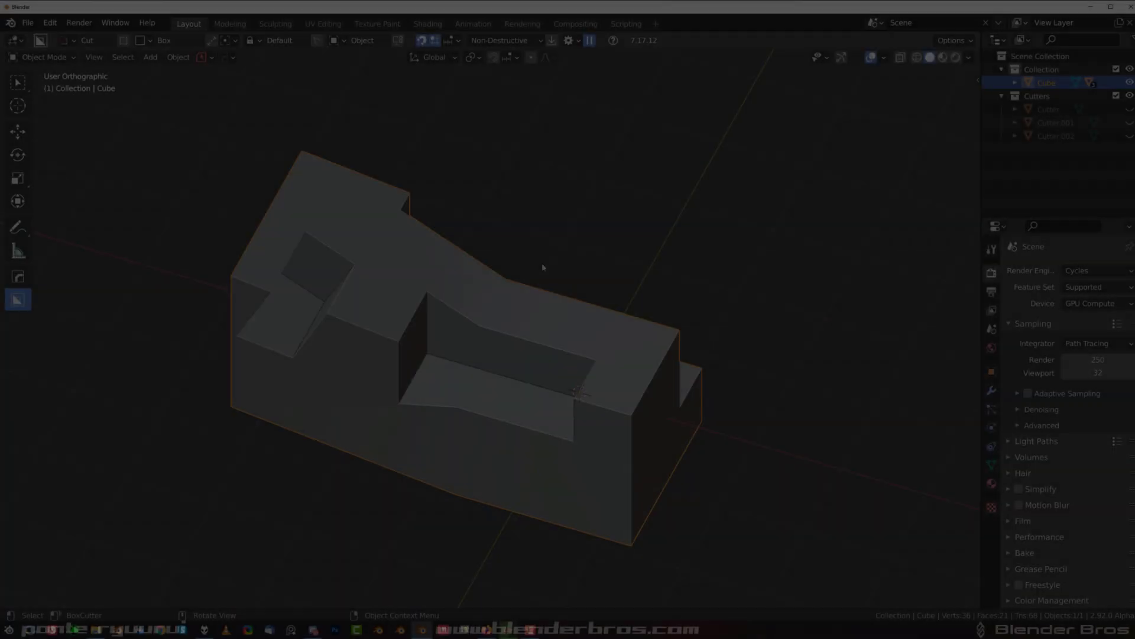
Orbit around the boolean-cut cube to inspect its cutouts
drag(555, 382, 723, 331)
scroll(up, 3)
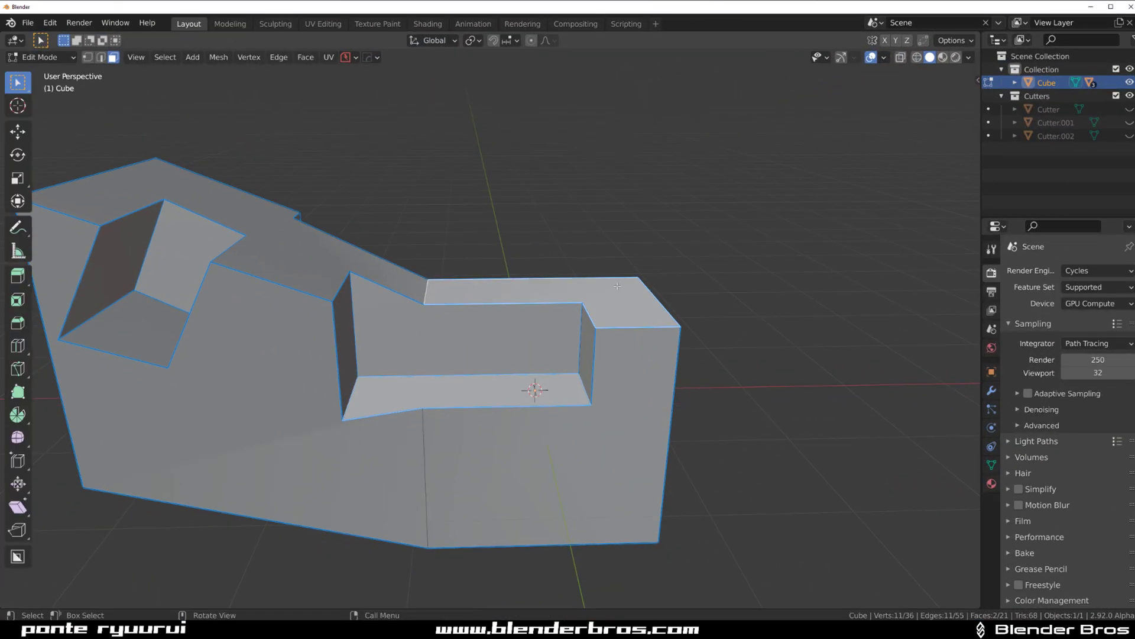
Flatten the uneven top faces with the MACHIN3tools Align pie
key(alt+a)
click(616, 220)
drag(544, 273, 498, 275)
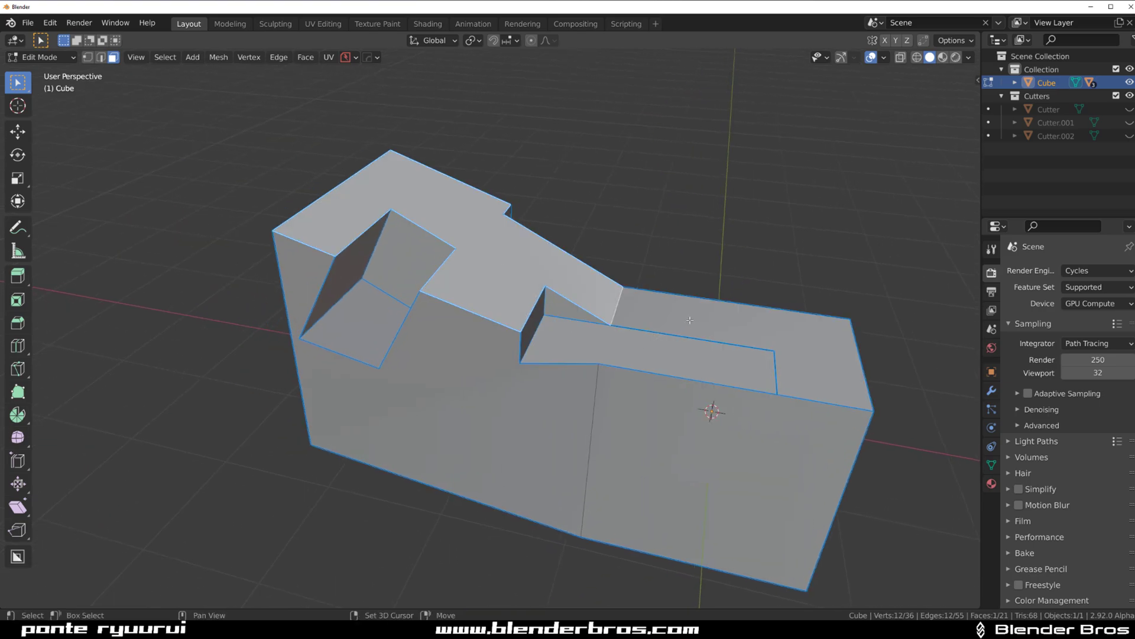
click(690, 320)
key(alt+a)
click(688, 399)
drag(688, 399, 449, 363)
Merge the stray boolean-cut vertices with Smart Vert, leaving a 24-vertex mesh
click(396, 378)
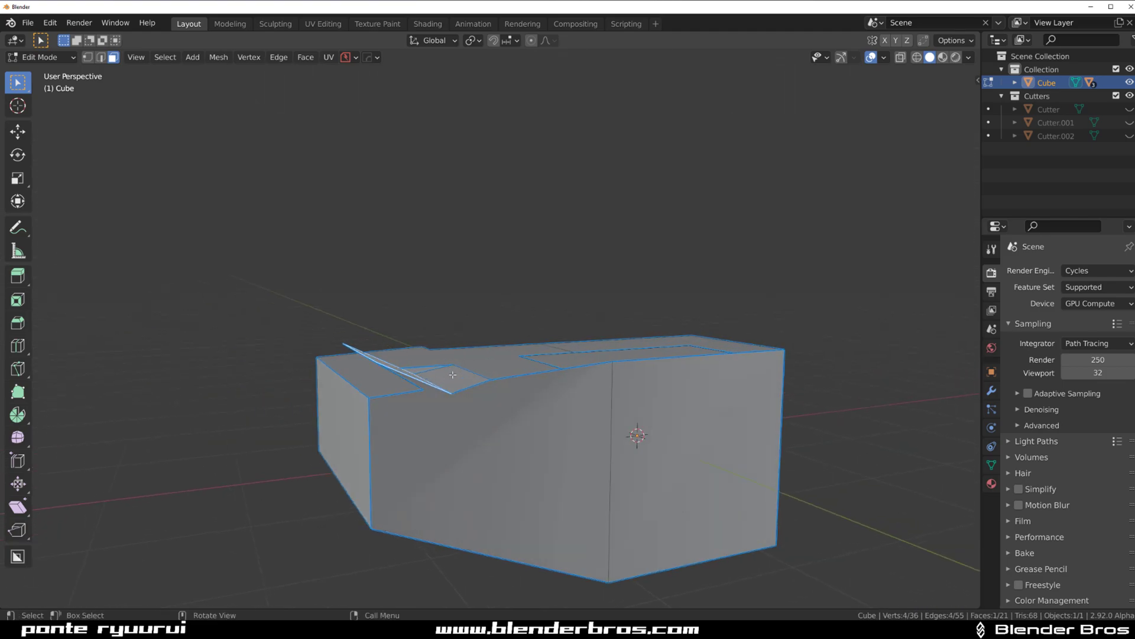
key(1)
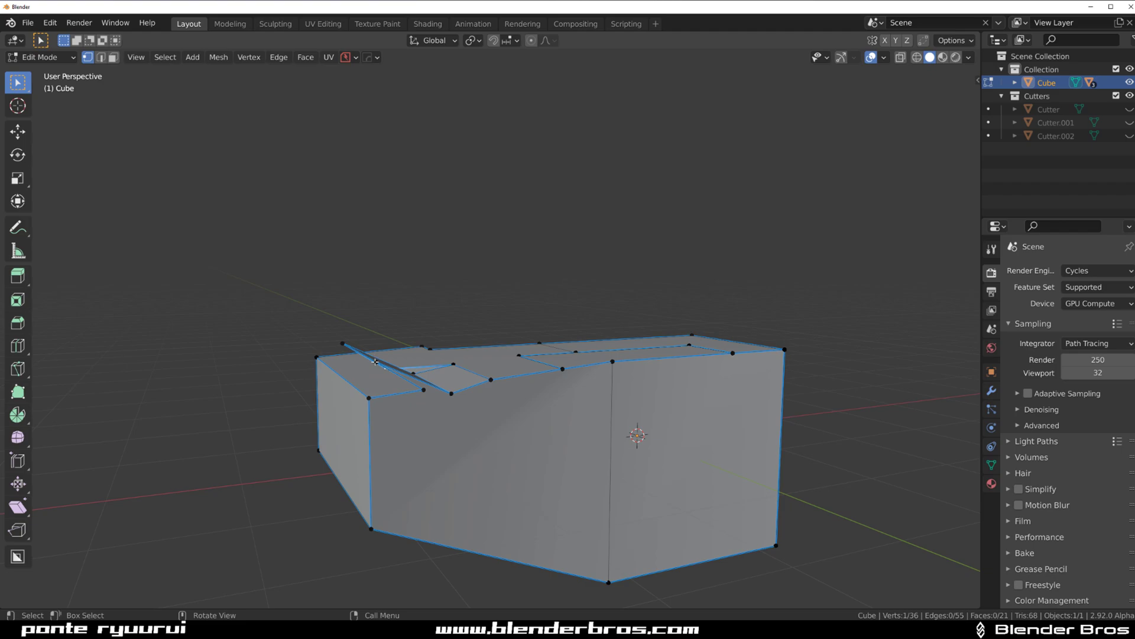
key(1)
drag(451, 399, 413, 334)
key(1)
key(1)
click(413, 406)
click(460, 380)
key(1)
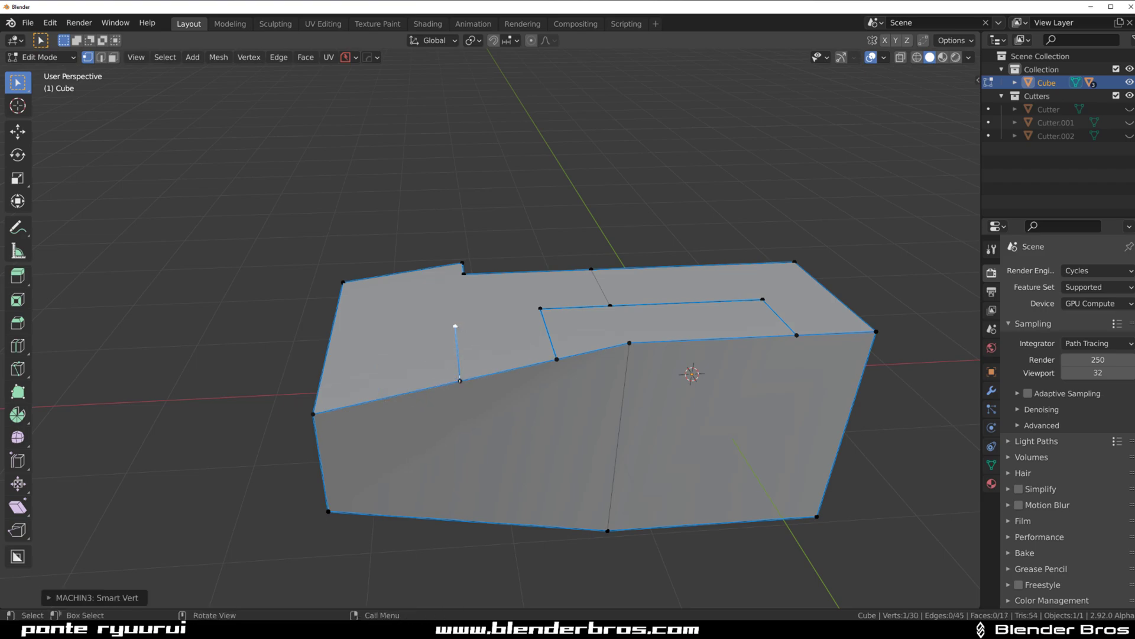
drag(460, 380, 532, 346)
click(545, 357)
key(1)
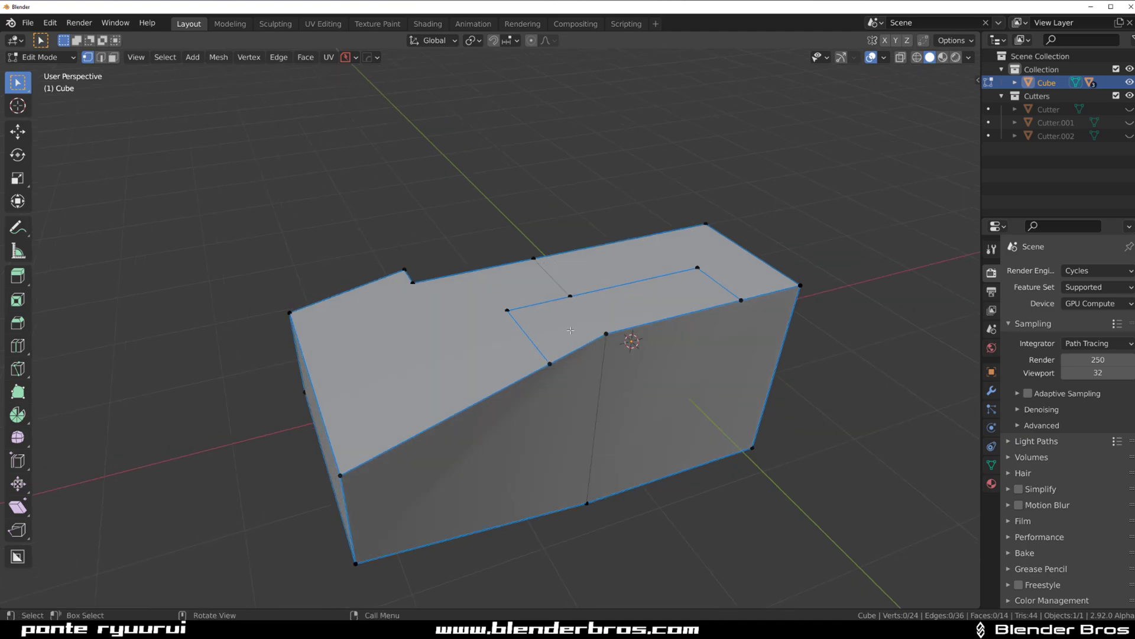
Select the top boundary and slanted top edges, then clear the selection
key(2)
click(531, 343)
click(592, 291)
key(3)
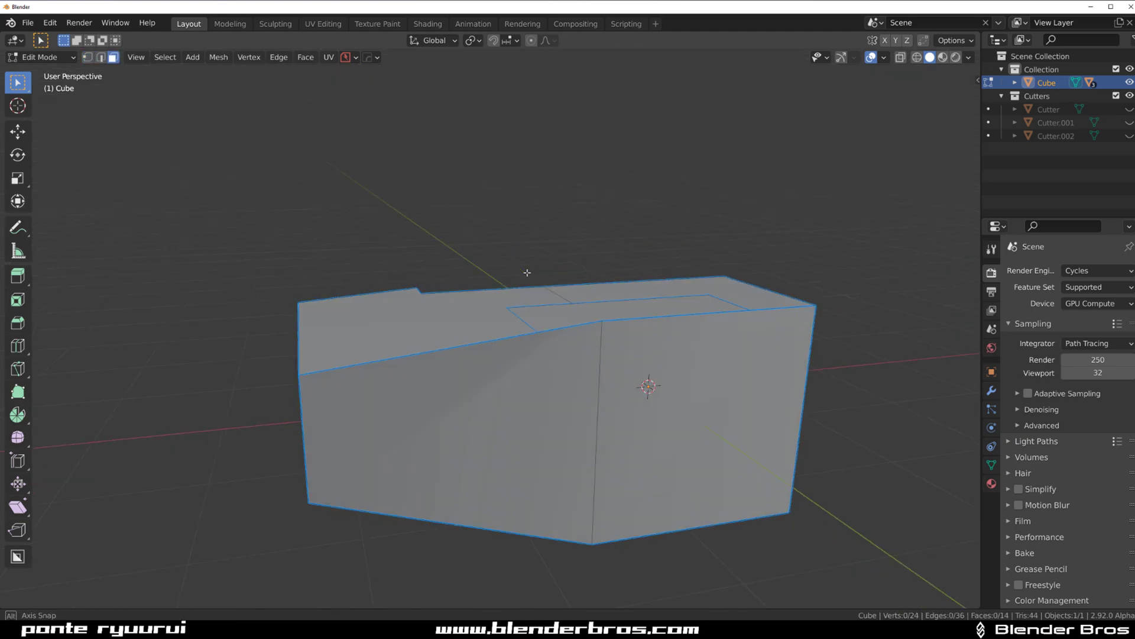
drag(478, 382, 528, 320)
click(530, 321)
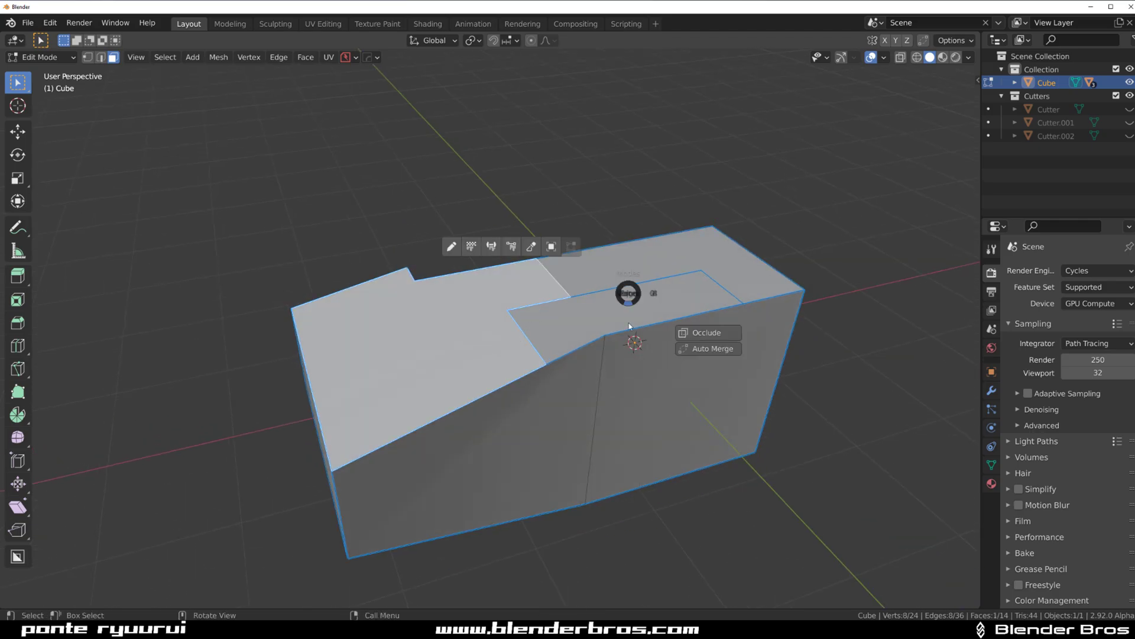
key(2)
click(548, 408)
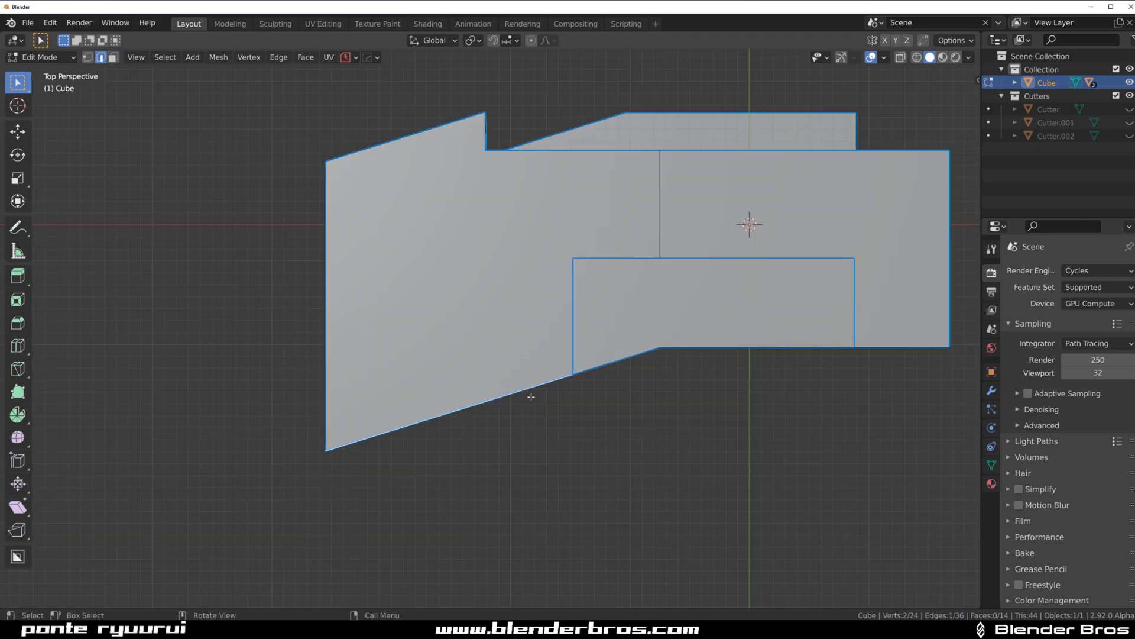
drag(548, 407, 502, 337)
key(alt+a)
key(3)
Straighten both front faces with MACHIN3 Align from top view
click(568, 488)
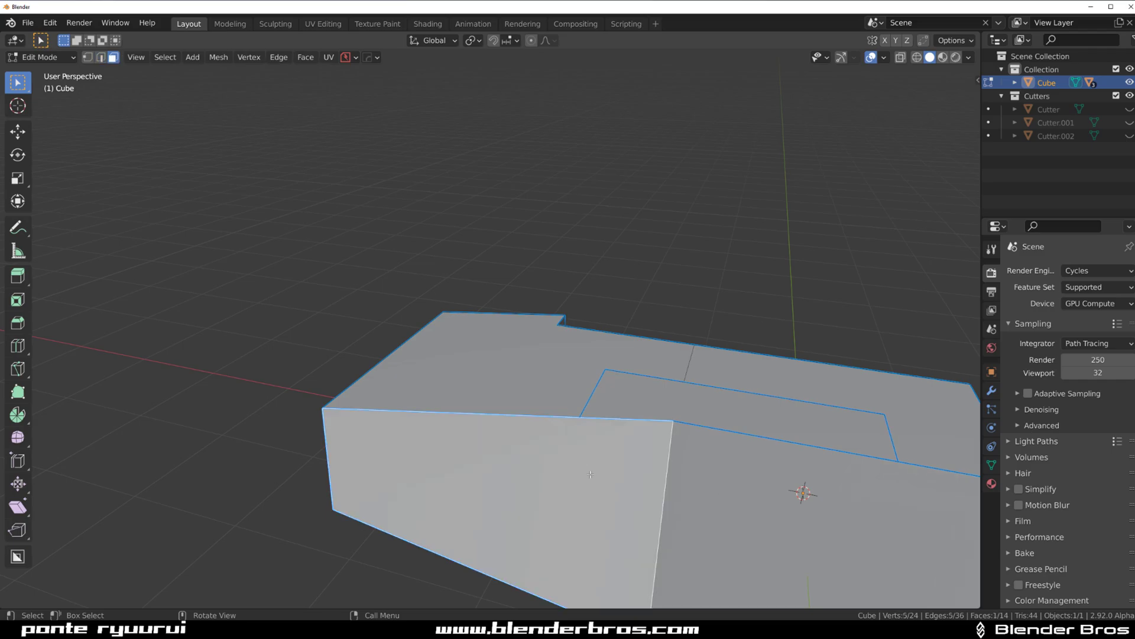
click(781, 514)
key(KP_7)
scroll(down, 3)
key(alt+a)
click(453, 307)
drag(326, 292, 506, 399)
key(alt+a)
click(502, 484)
drag(503, 485, 420, 264)
Align the slanted step faces flat with the MACHIN3 Align pie
key(alt+a)
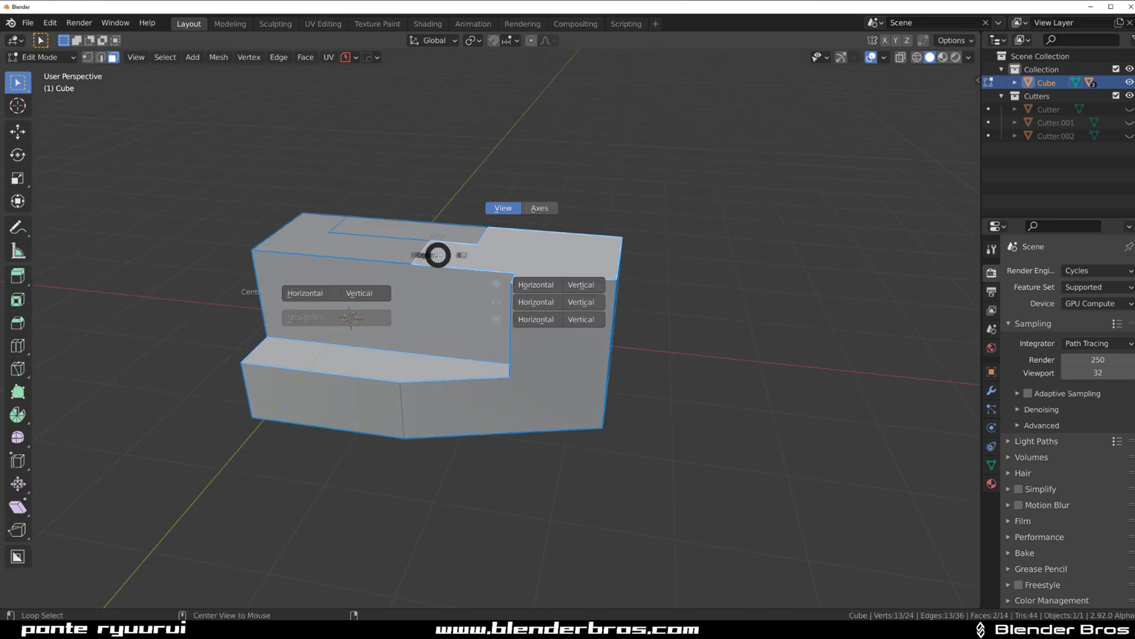
click(438, 180)
drag(460, 234, 430, 338)
click(409, 334)
key(alt+a)
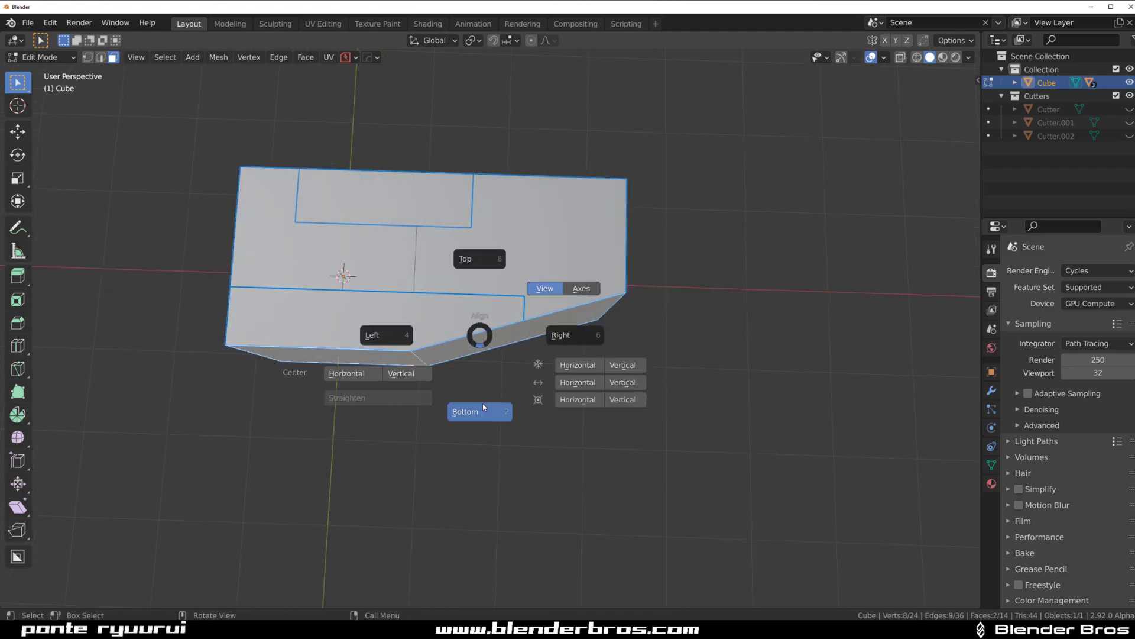
click(483, 404)
drag(428, 412, 564, 370)
key(alt+a)
Level the top step by merging its faces and vertices with Smart Face and Smart Vert
click(568, 381)
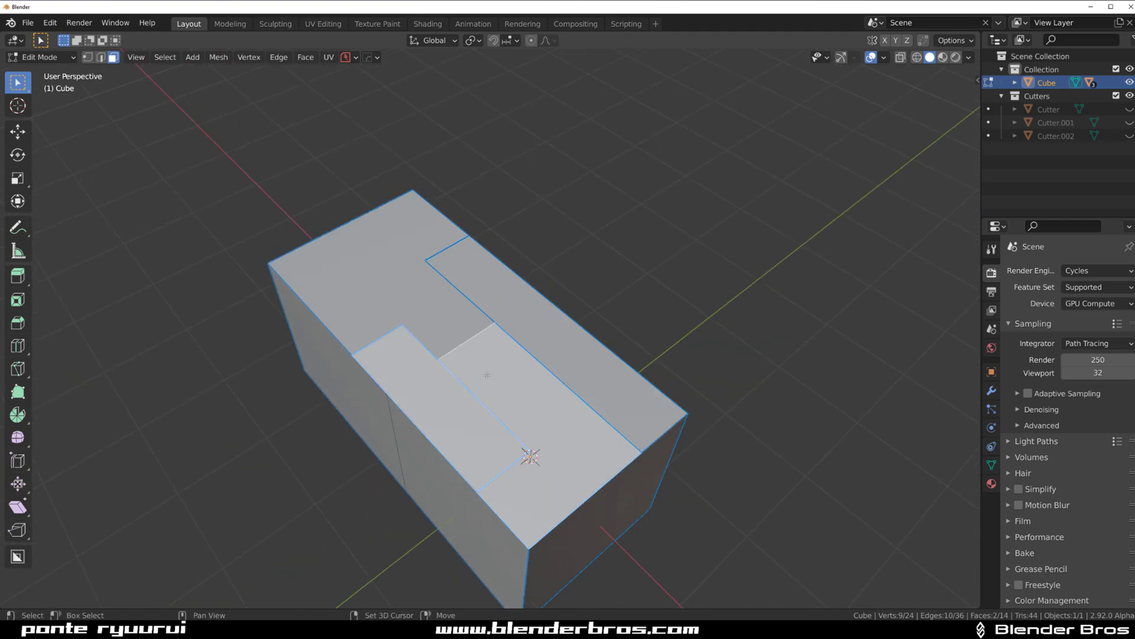
click(506, 310)
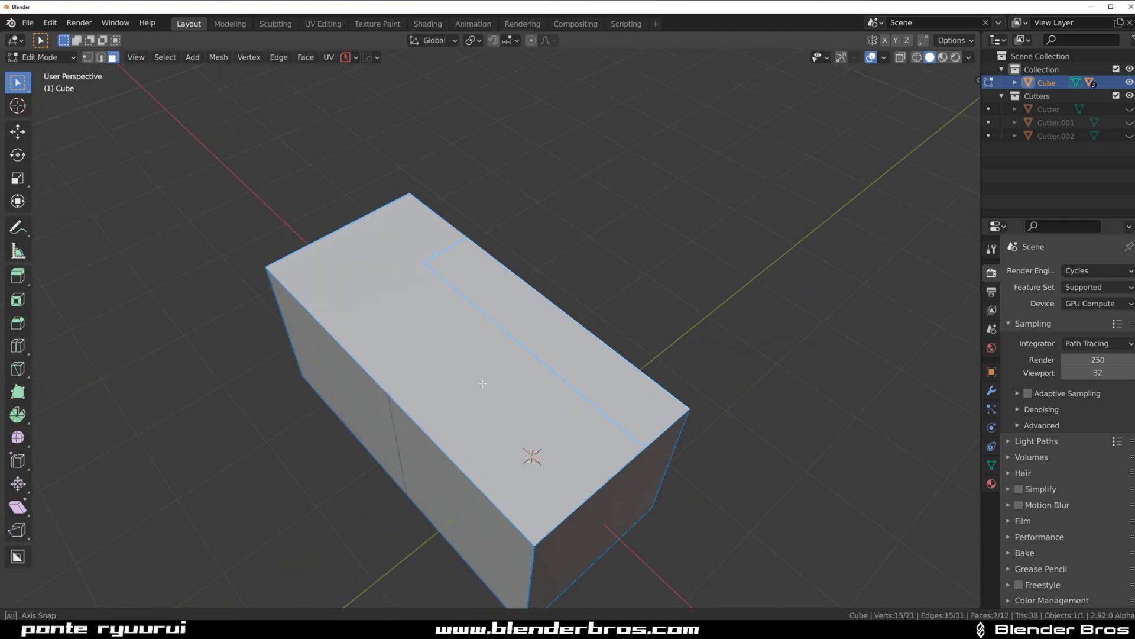
drag(508, 408, 456, 311)
key(Tab)
click(468, 330)
key(f)
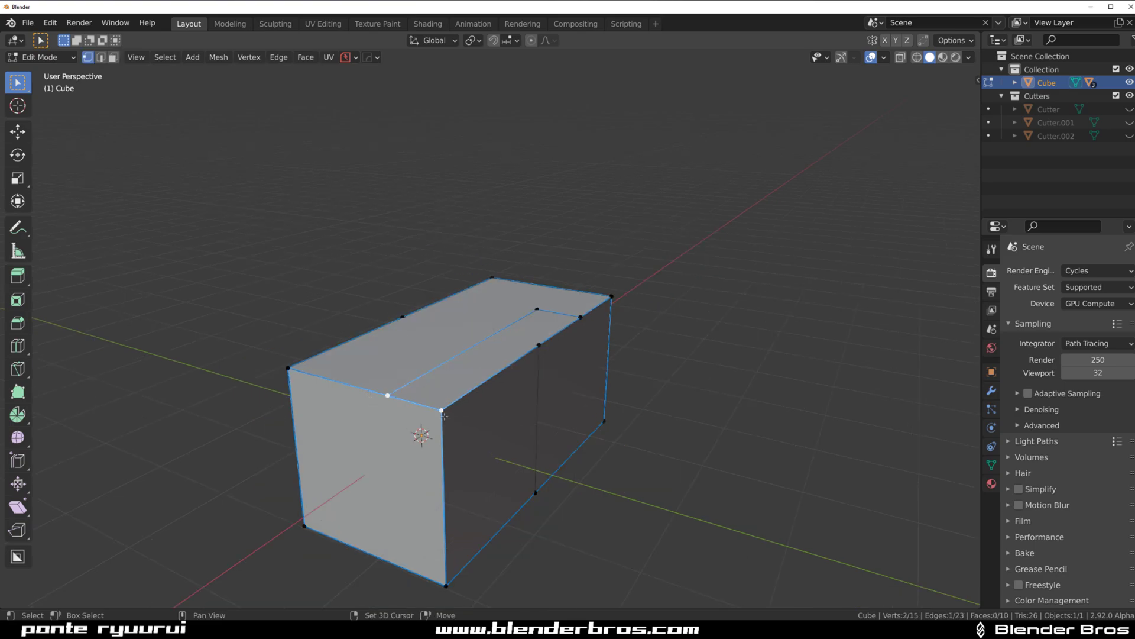
click(537, 308)
click(580, 317)
key(1)
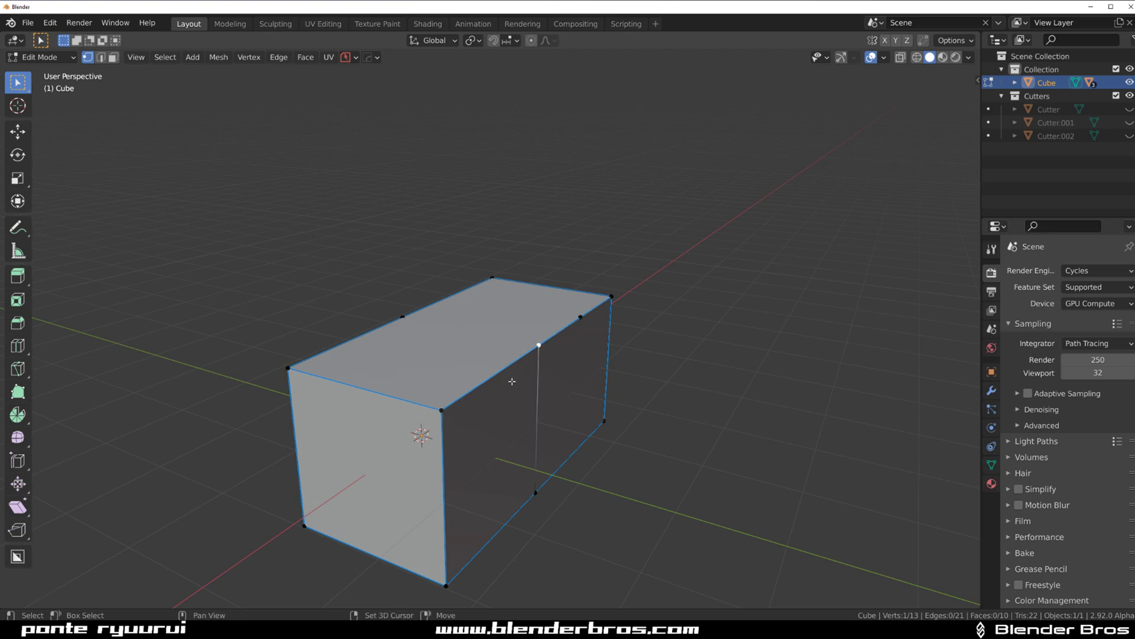
key(1)
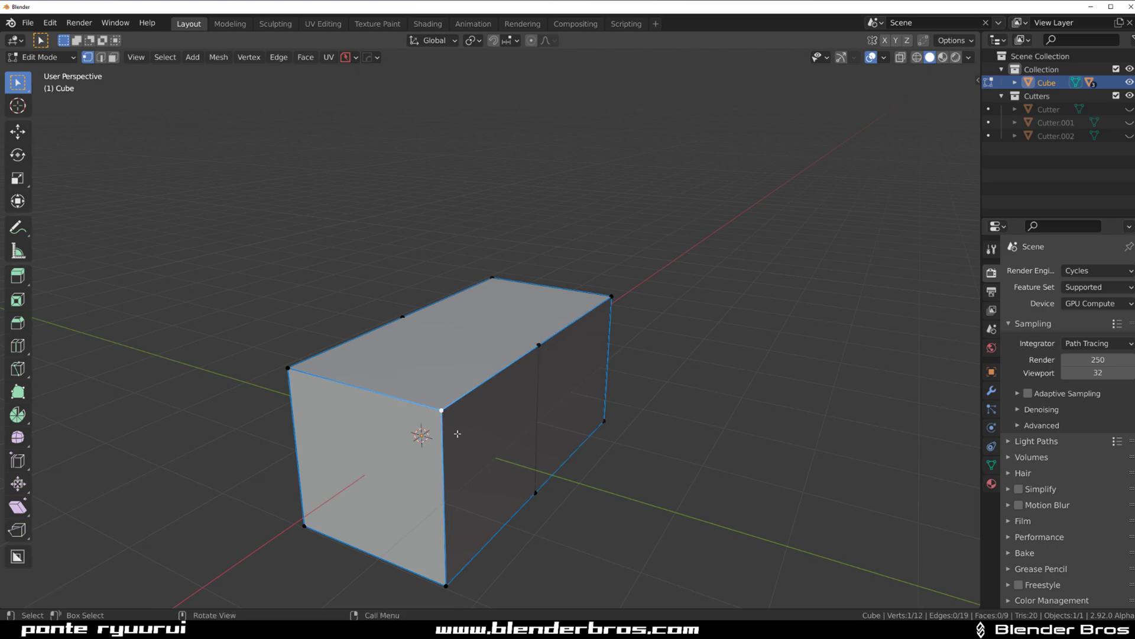
Dissolve the leftover cut edge loop, leaving an eight-vertex box
drag(456, 434, 458, 374)
key(Tab)
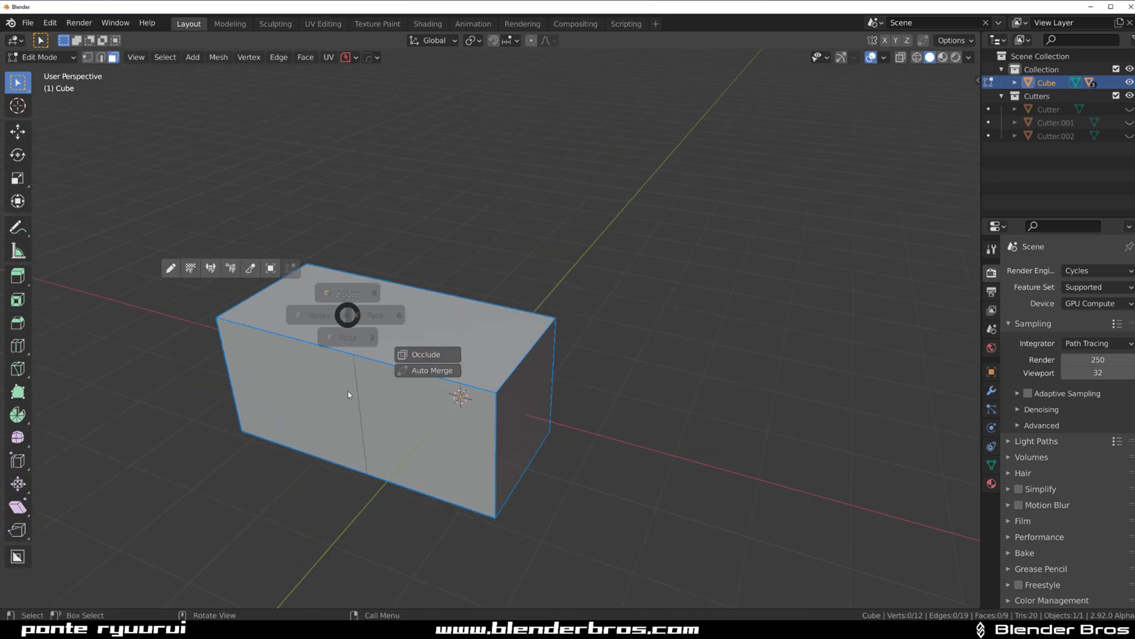
click(347, 416)
click(358, 415)
key(x)
click(337, 507)
drag(337, 507, 532, 412)
key(1)
Align the stray left-side vertices with the top and bottom corners from top view
key(g)
click(532, 347)
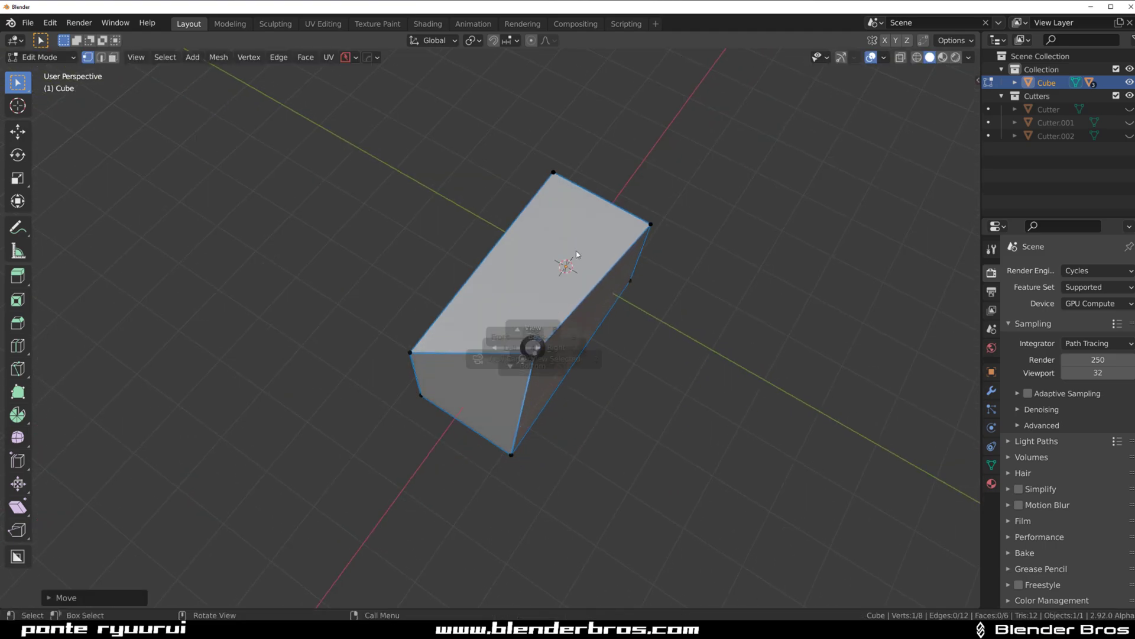
key(KP_7)
click(474, 241)
key(alt+a)
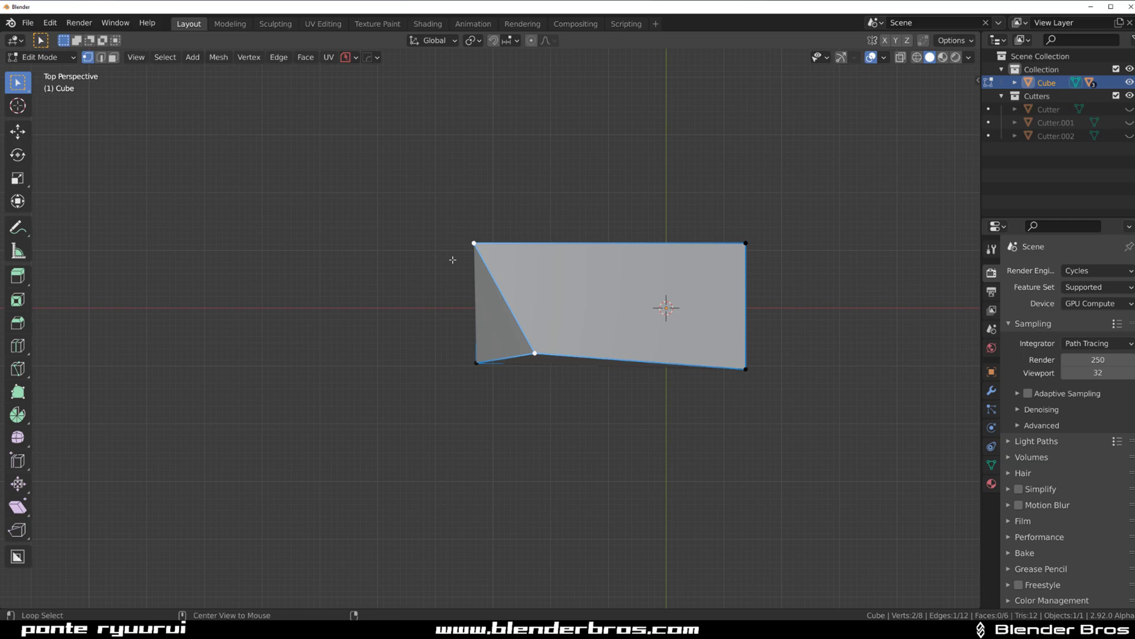
key(alt+a)
click(355, 260)
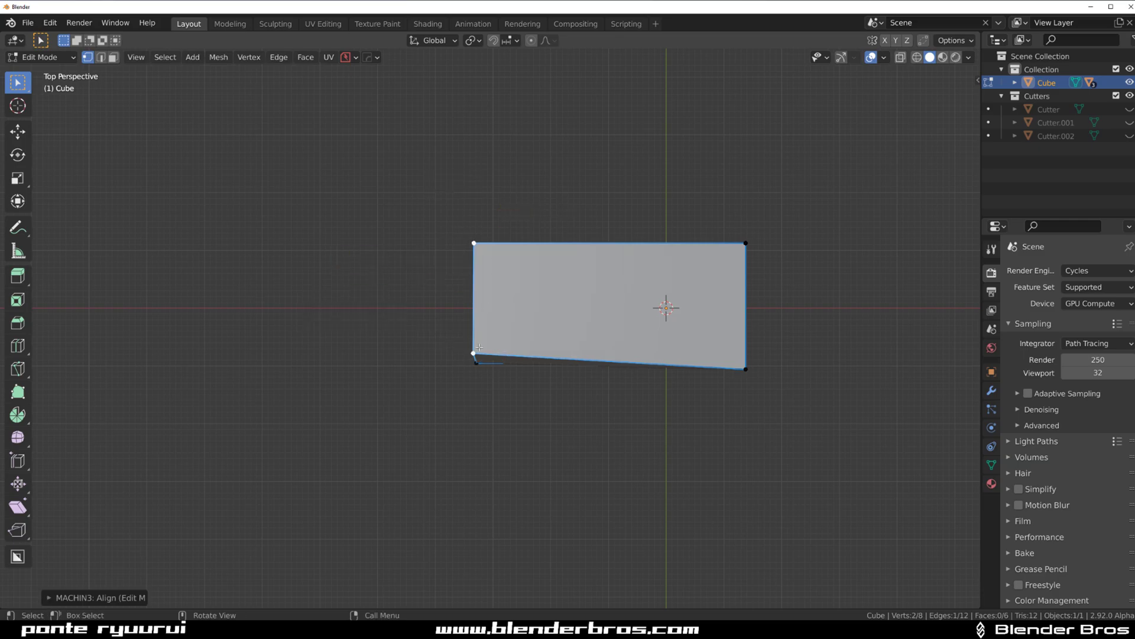
click(475, 354)
key(alt+a)
click(482, 434)
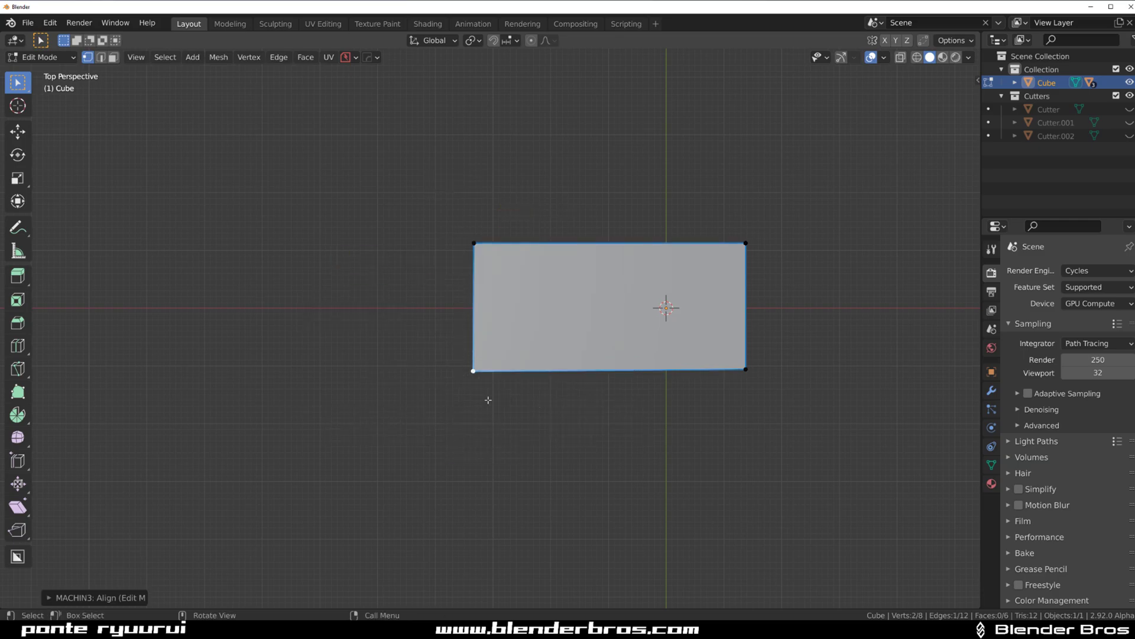
Level the side face's two top corners and inspect the now rectangular box
drag(489, 398, 338, 332)
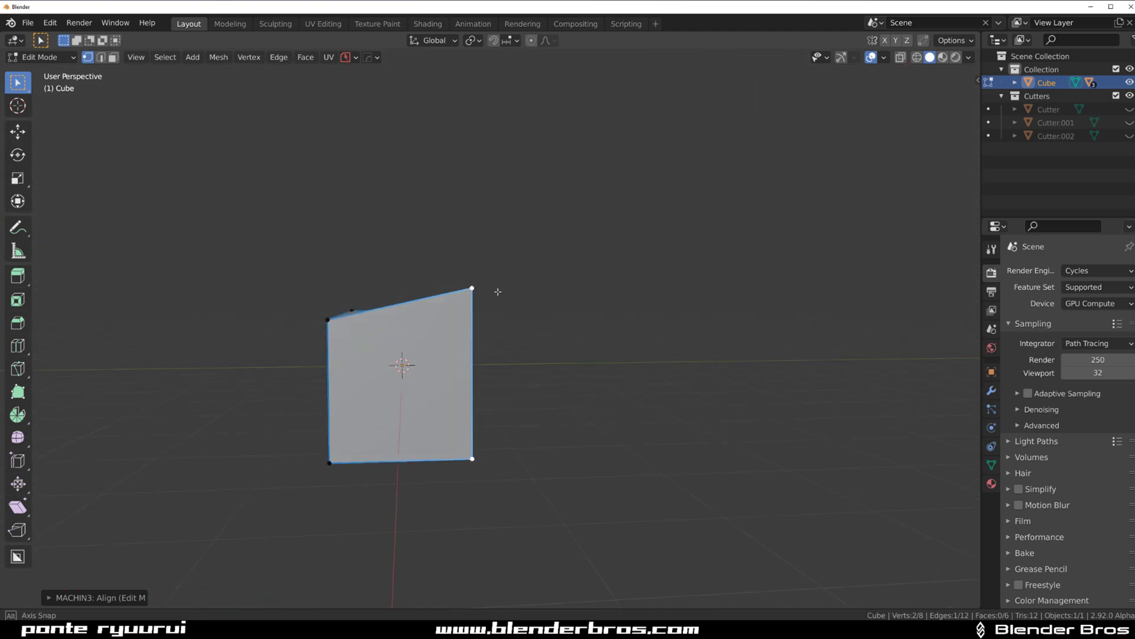
click(337, 330)
click(480, 297)
key(alt+a)
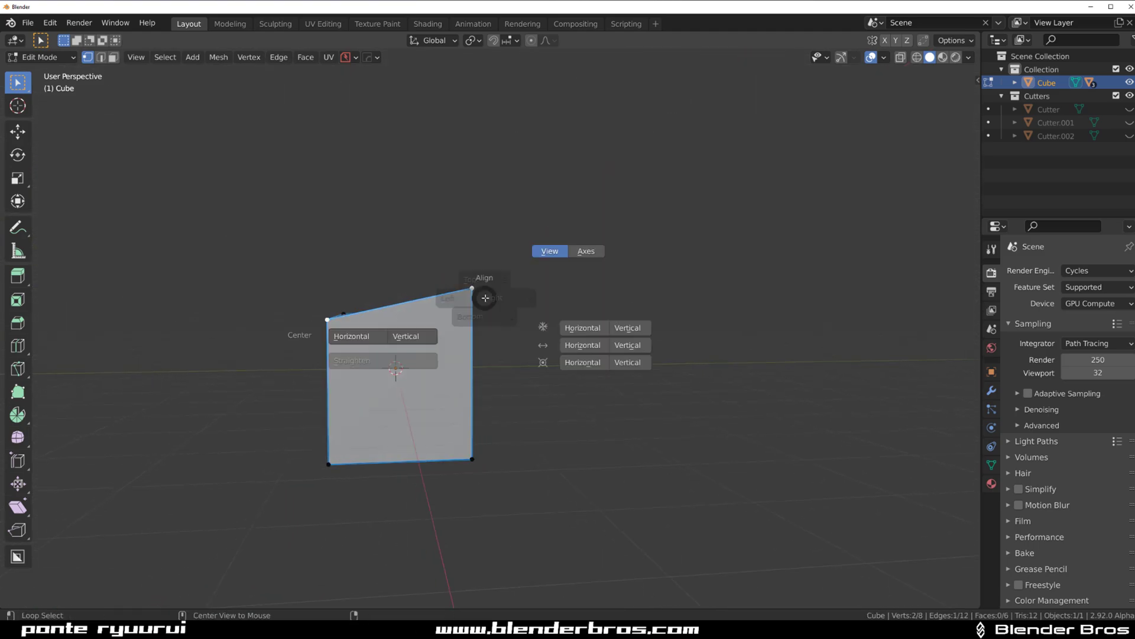
click(488, 373)
drag(506, 330, 411, 371)
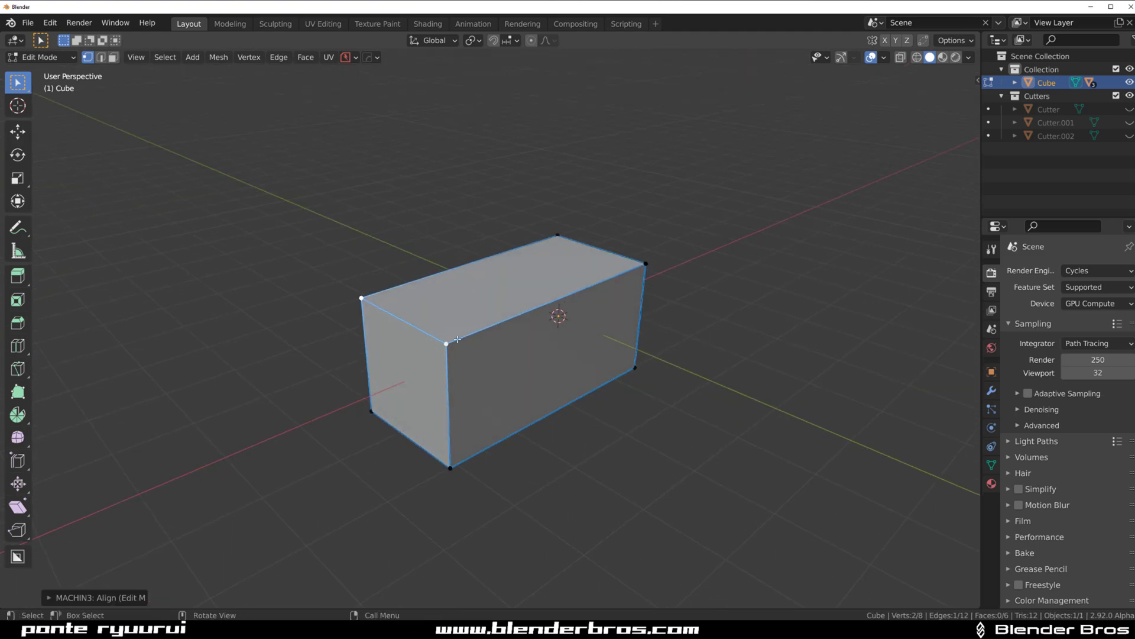
key(a)
drag(629, 331, 526, 238)
key(alt+a)
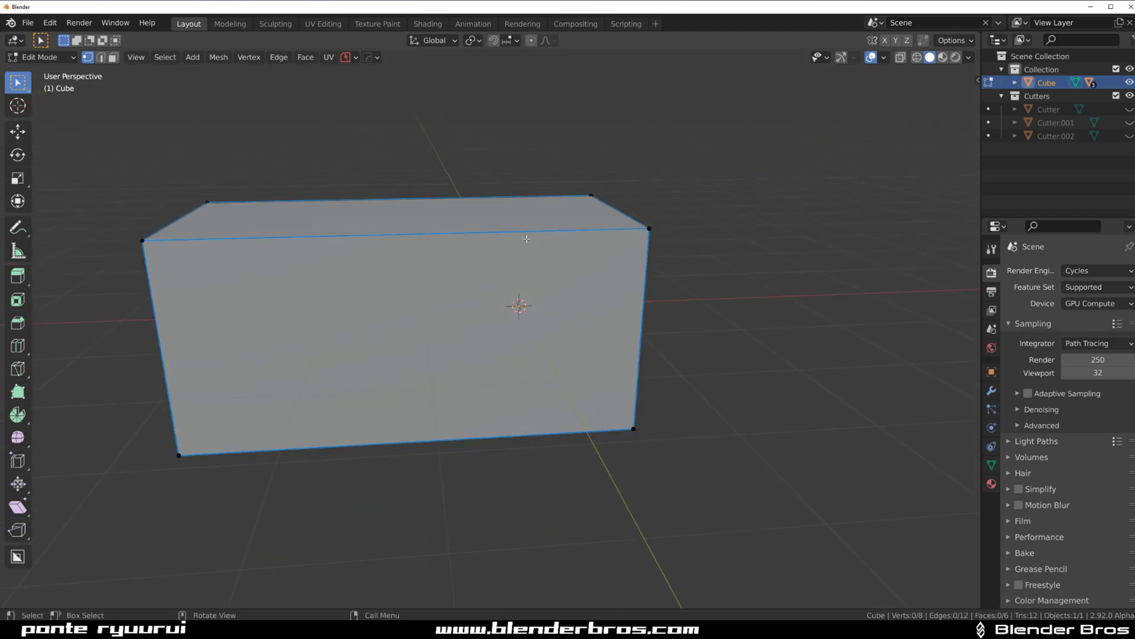
scroll(down, 3)
drag(497, 273, 494, 276)
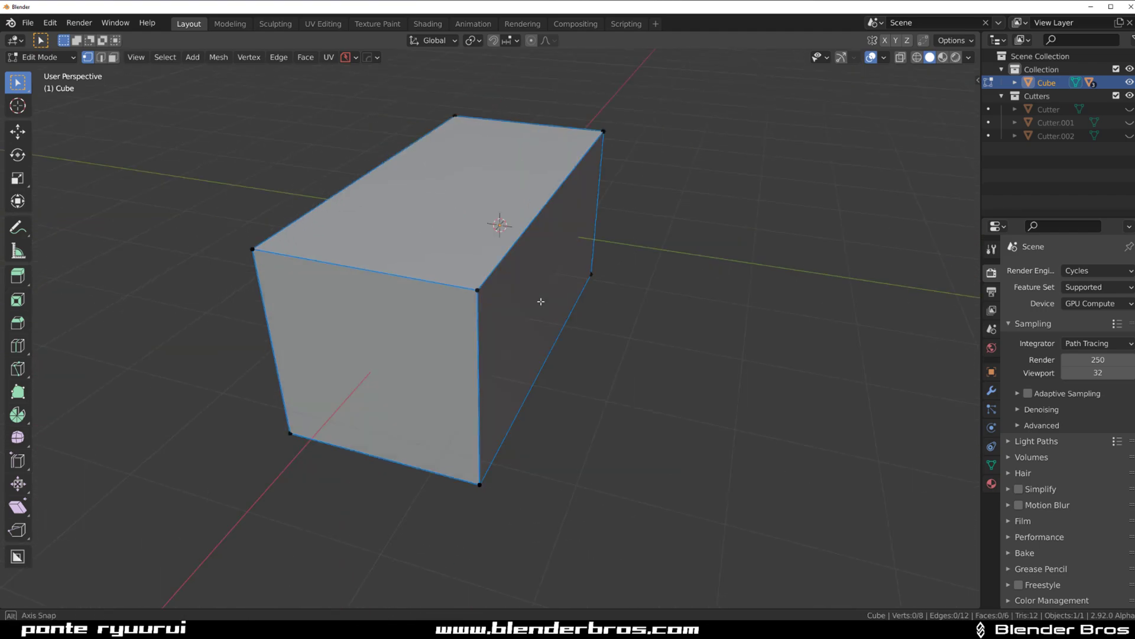
Draw a BoxCutter rectangle across the box's top and push it down into a notch
key(Tab)
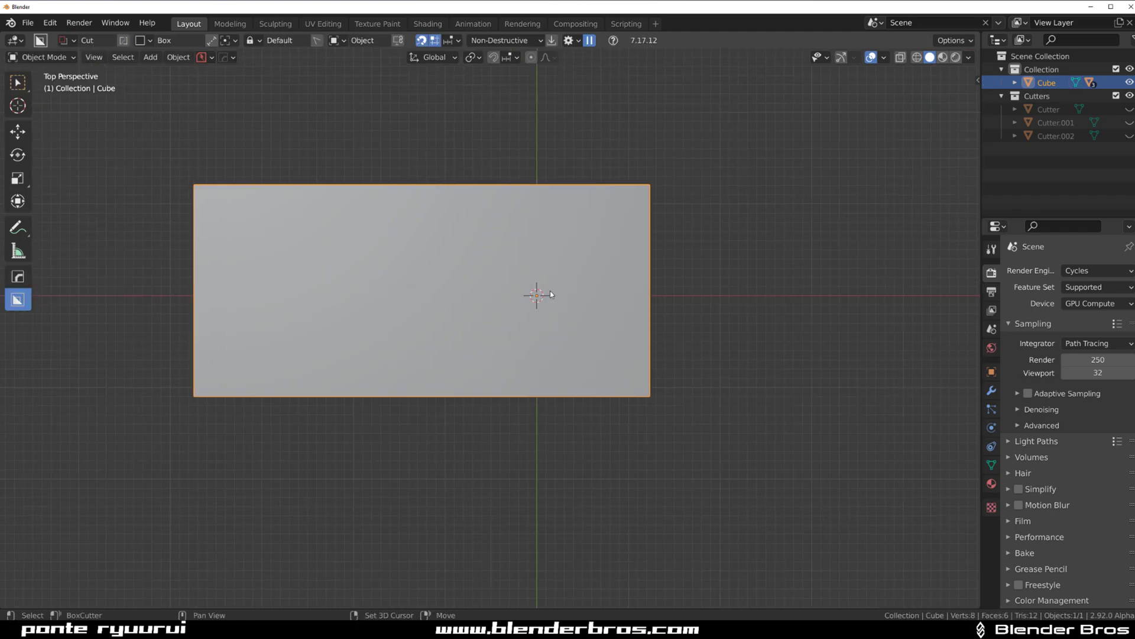
drag(494, 276, 709, 249)
drag(354, 284, 524, 249)
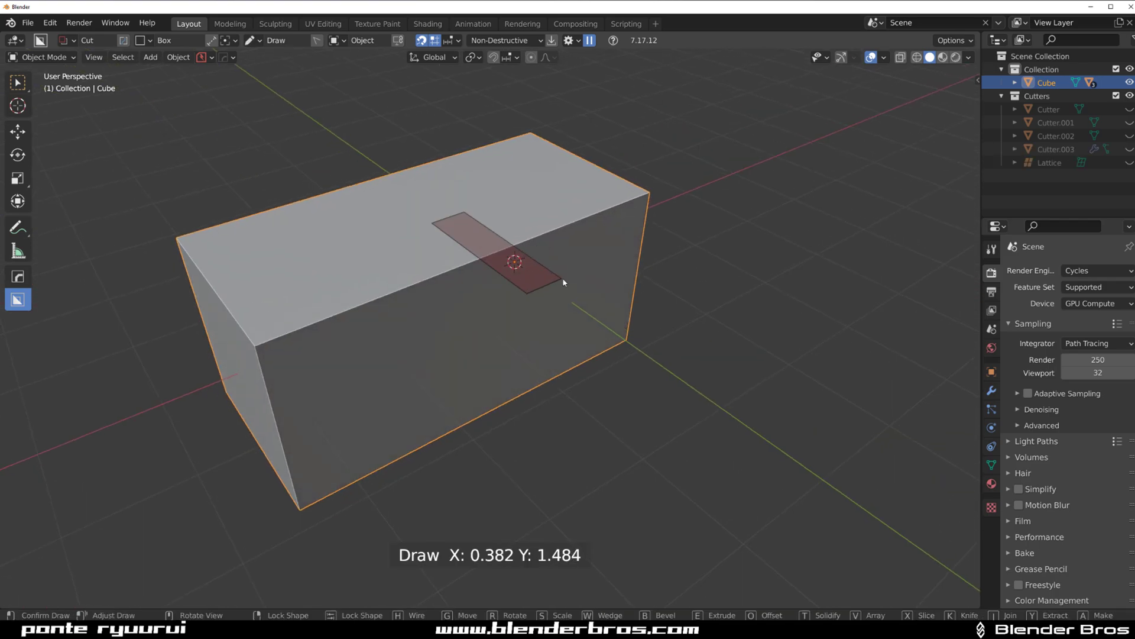
drag(437, 227, 576, 283)
click(625, 345)
drag(625, 345, 502, 229)
Apply the cut with sharpened edges and select the notch faces in Edit Mode
key(q)
click(546, 258)
key(Tab)
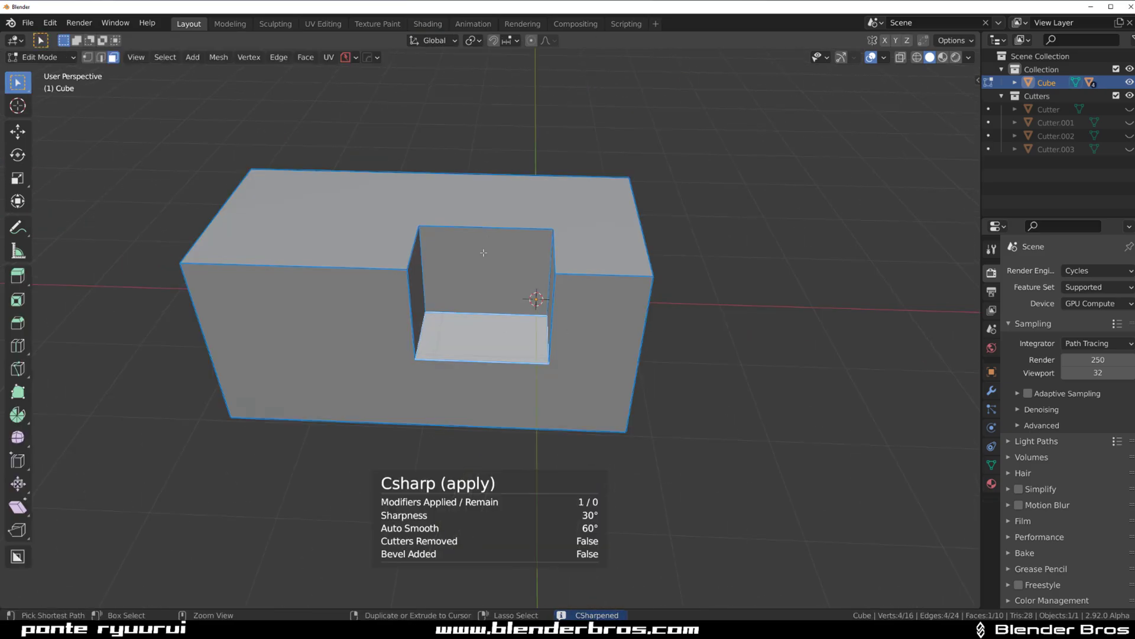
click(499, 220)
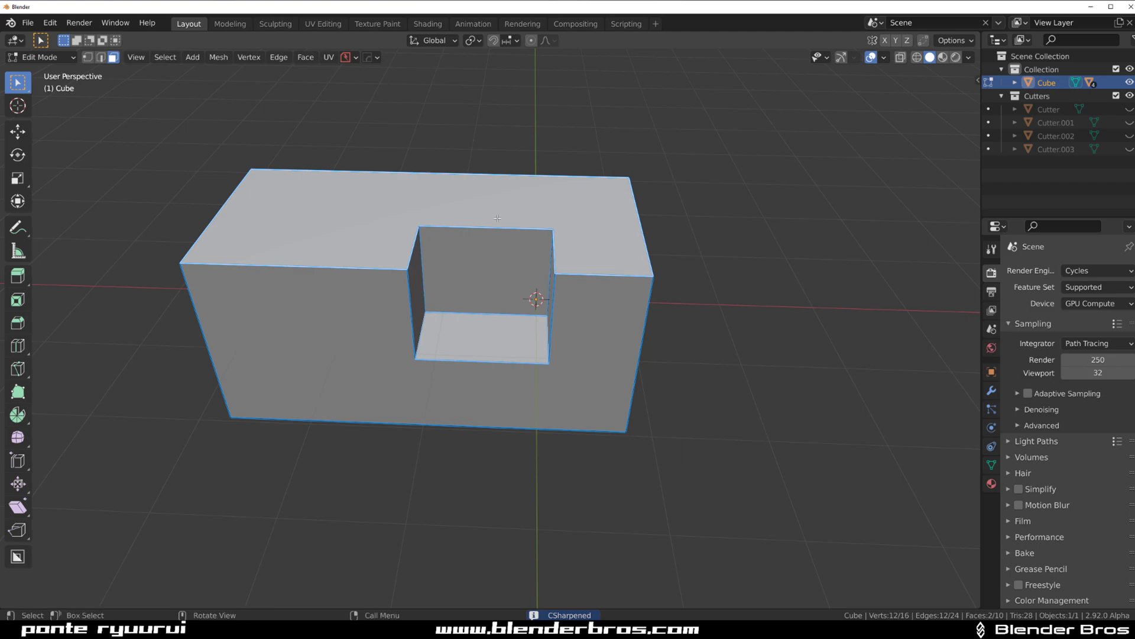
Flatten the notch faces back into the top and clean up redundant vertices
key(shift+q)
click(432, 239)
key(1)
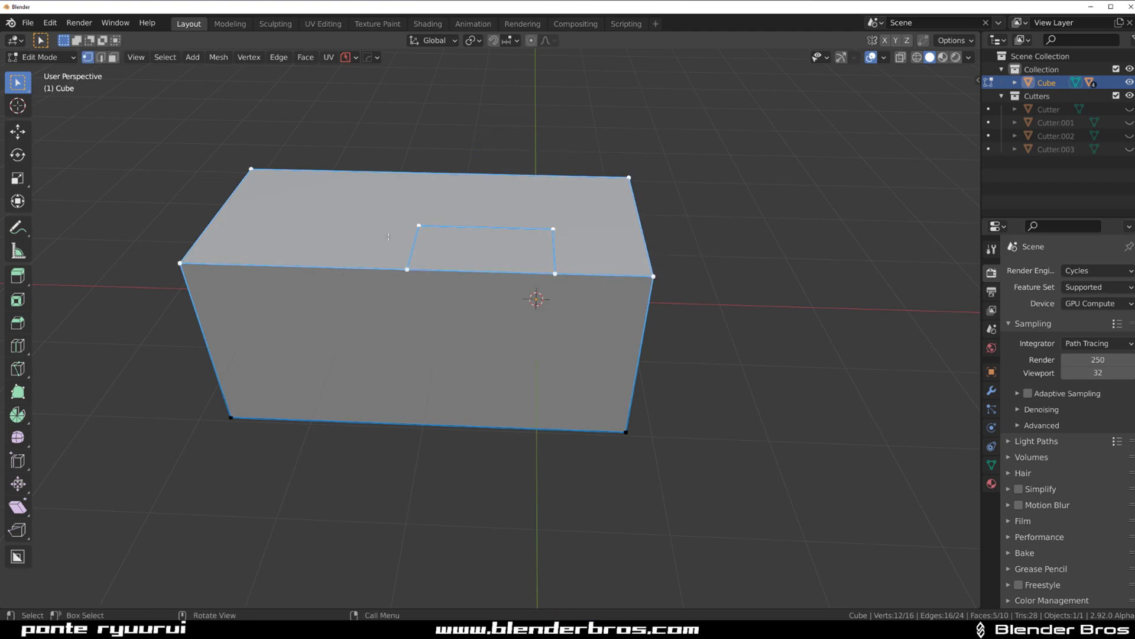
key(3)
drag(479, 256, 485, 257)
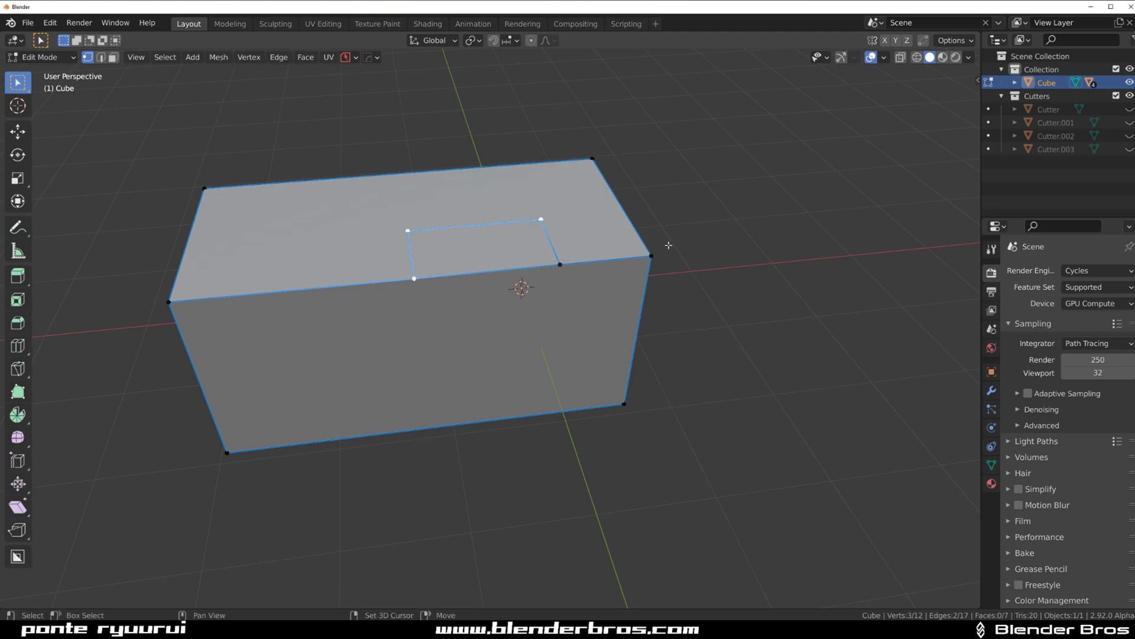
Merge the leftover notch vertices into the front-right corner and return to Object Mode
click(589, 258)
click(654, 258)
key(1)
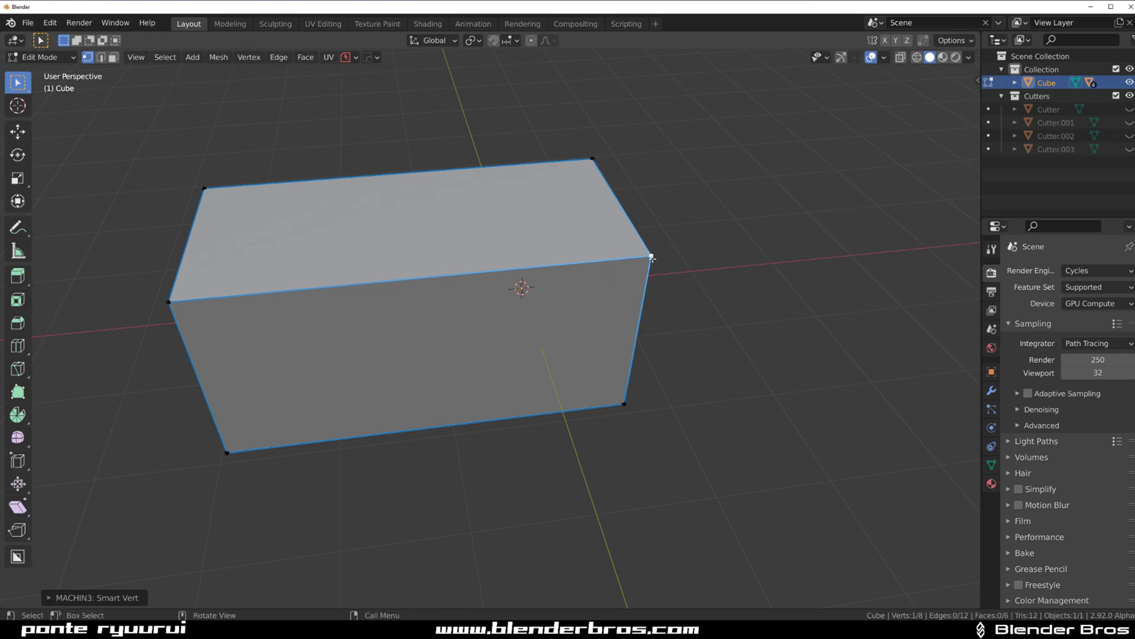
key(Tab)
click(563, 199)
drag(562, 198, 675, 284)
Draw a BoxCutter rectangle over the box and extrude it deep into the block
drag(351, 360, 488, 242)
drag(488, 242, 465, 379)
click(456, 452)
drag(456, 451, 355, 356)
Add a 30° HardOps bevel to all the box's edges
key(q)
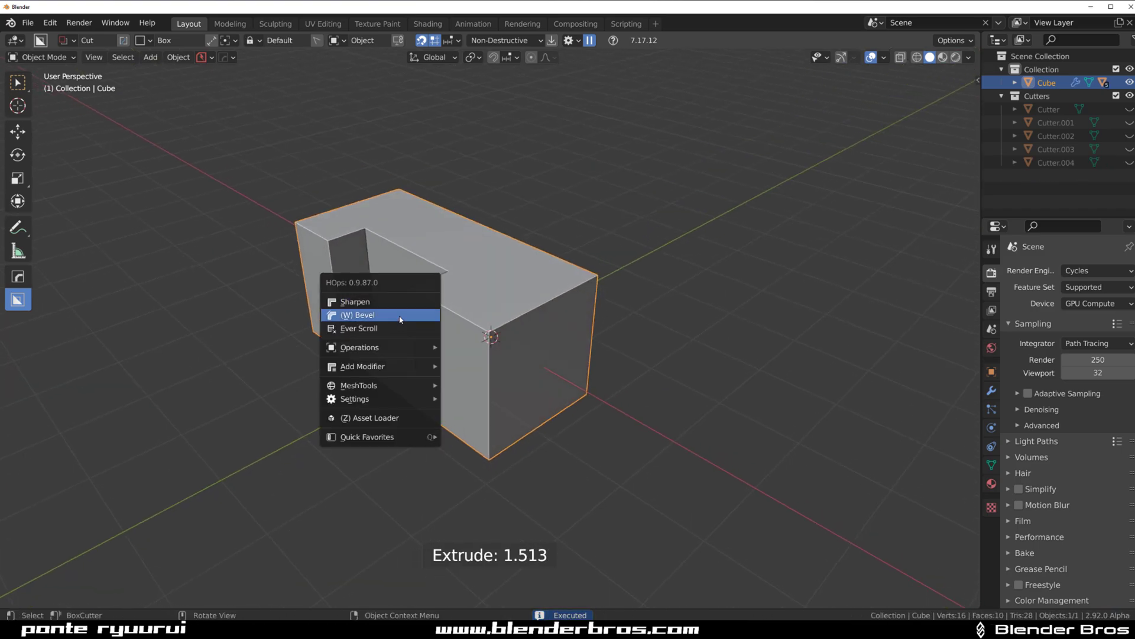
click(400, 317)
click(457, 311)
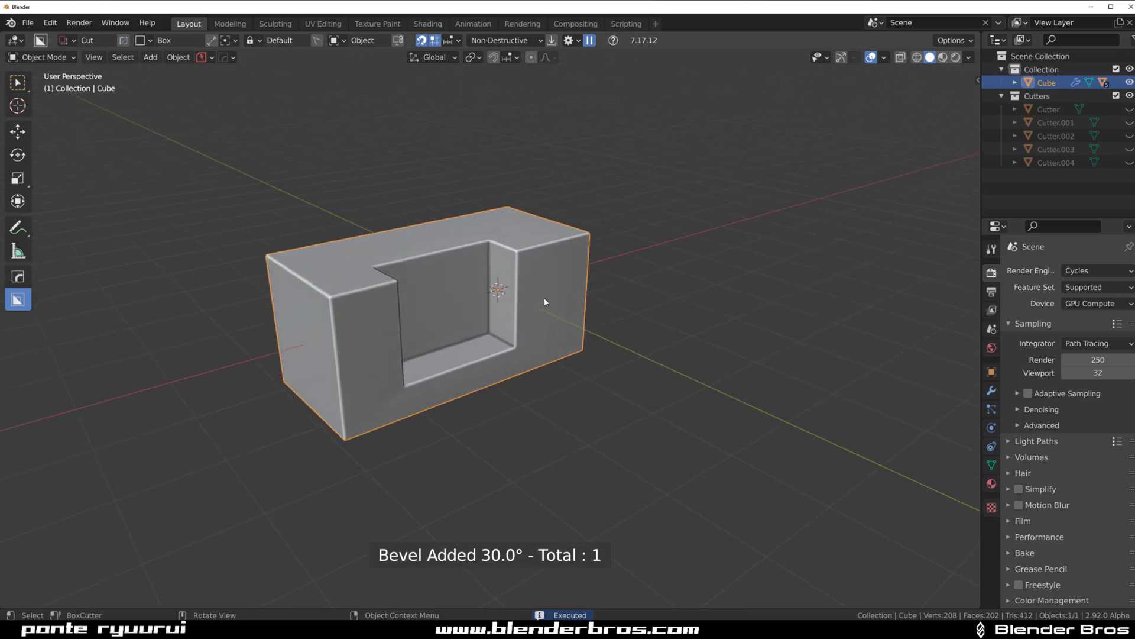
scroll(up, 3)
drag(543, 297, 538, 254)
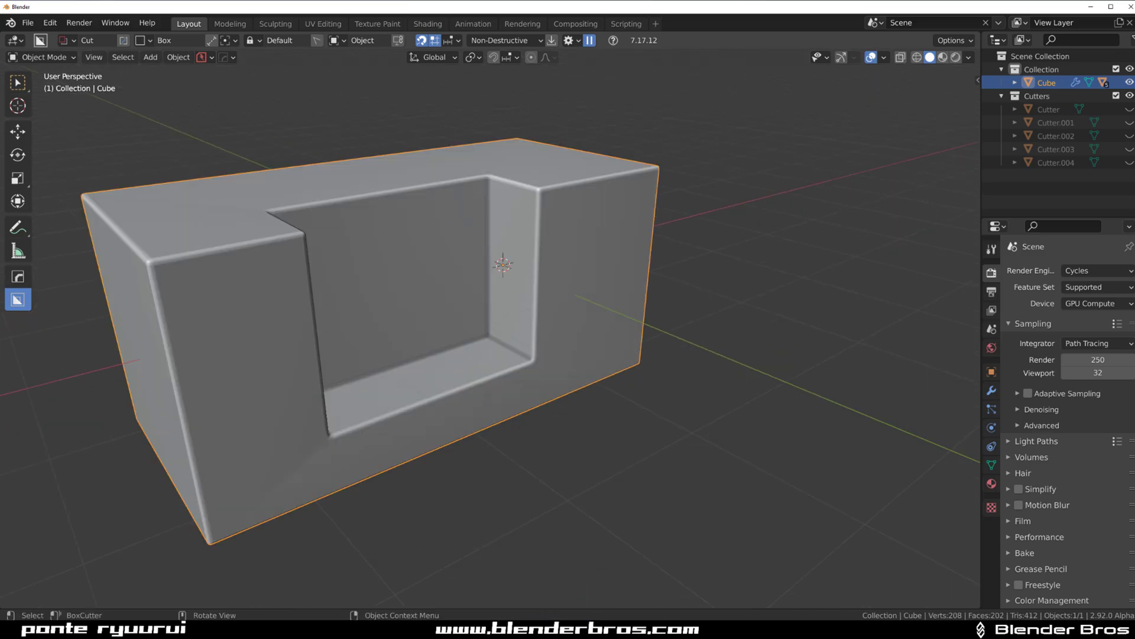